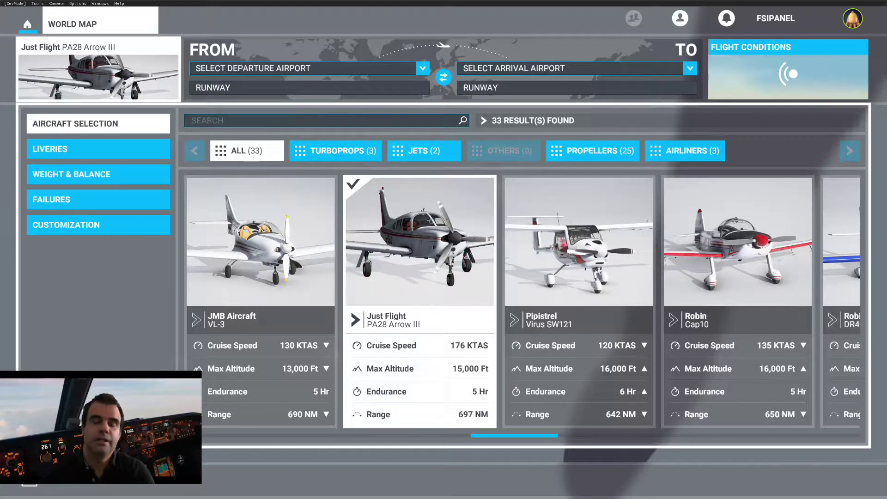
Choose Geneva LSGG runway 04 as the departure airport and start loading the flight
key("XF86AudioLowerVolume")
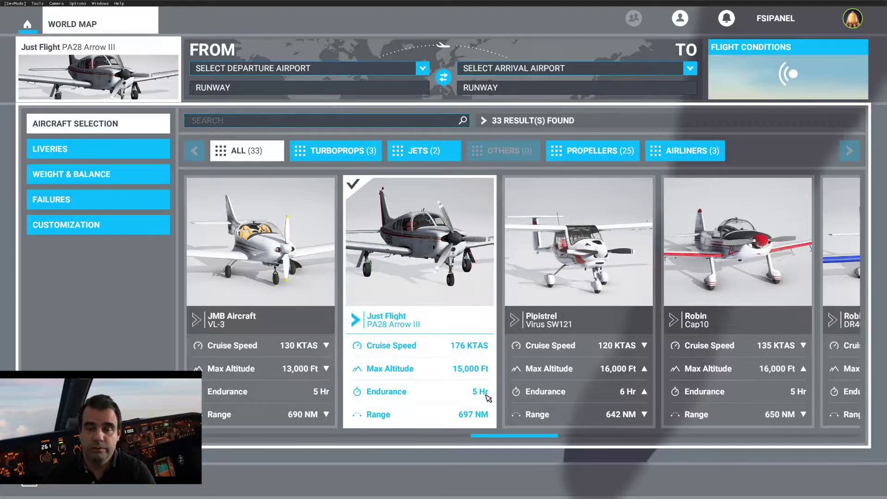
left_click_drag(534, 438, 618, 438)
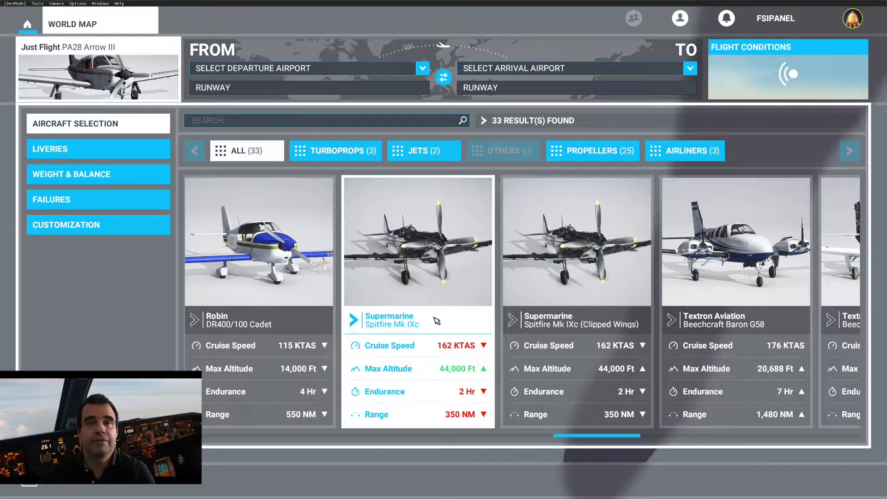
left_click_drag(583, 434, 502, 434)
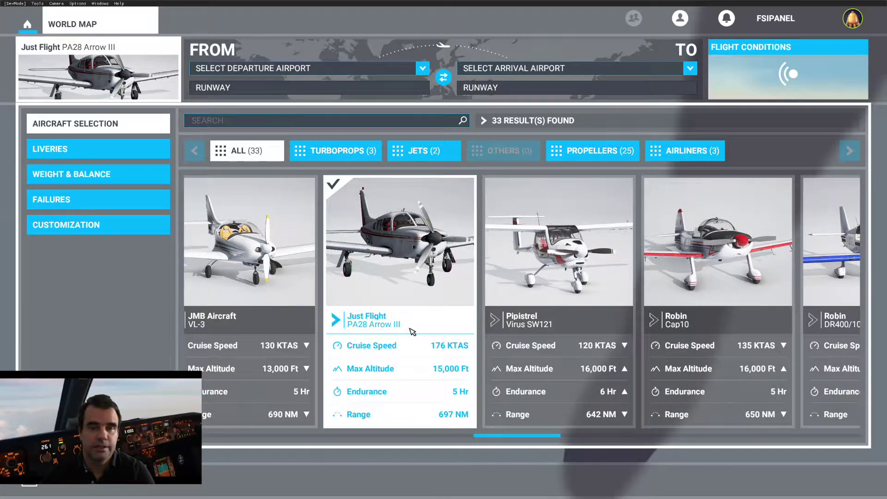
left_click(324, 68)
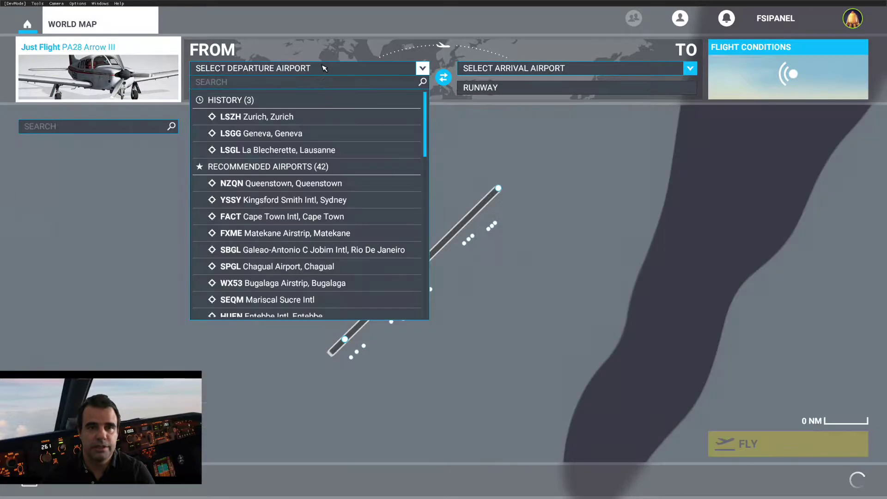
left_click(283, 133)
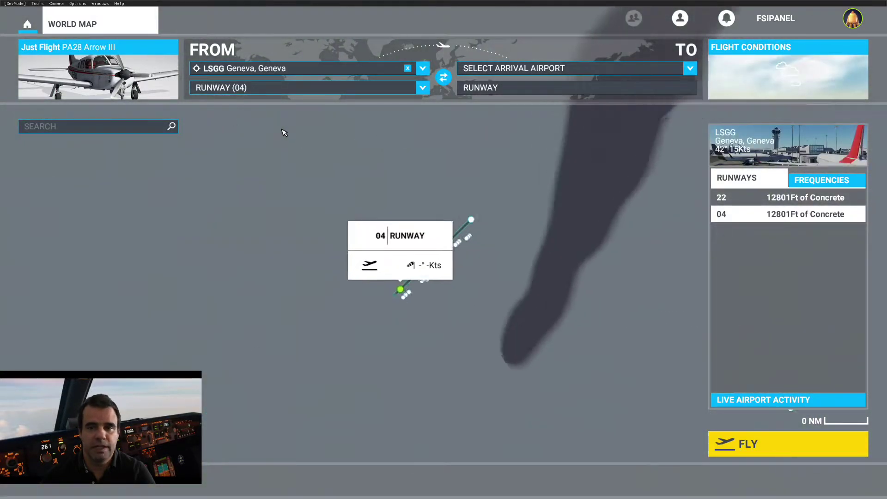
left_click(755, 442)
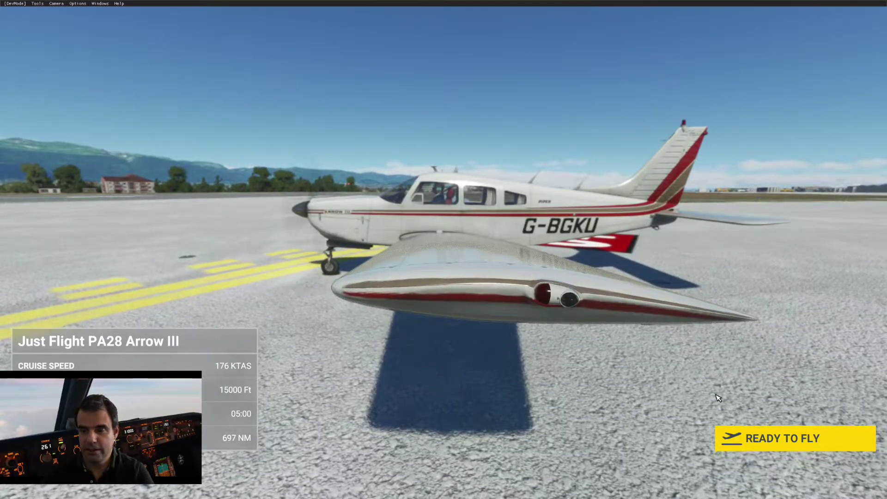
Enter the PA28 Arrow III cockpit at the start of Geneva runway 04
left_click(769, 434)
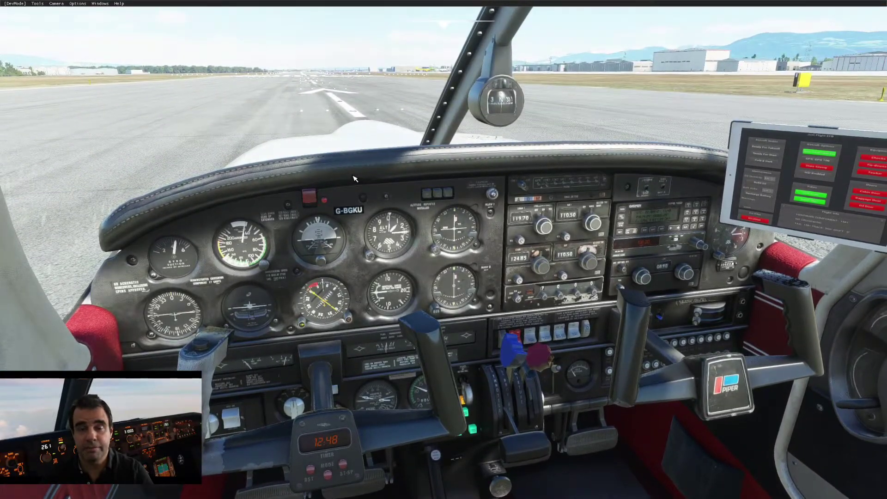
Bring the FSiPanel 2020 window forward with Alt+Tab
key("alt+Tab")
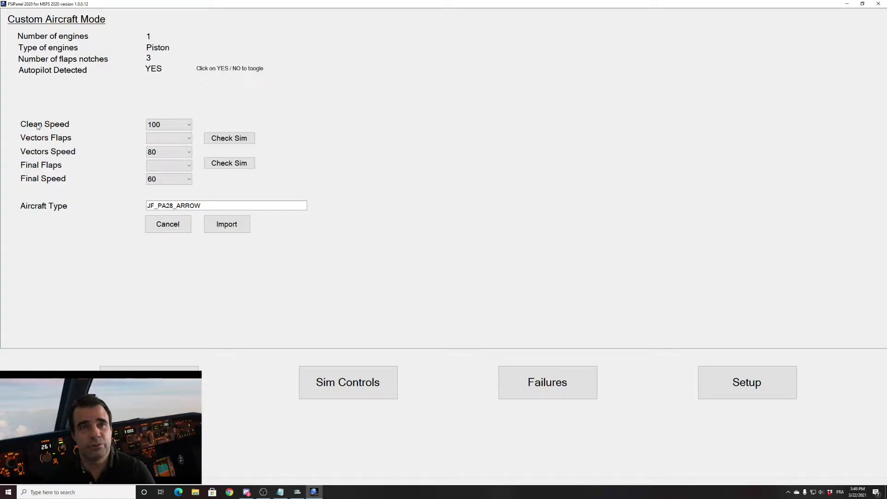
Keep Clean Speed at 100 and set Vectors Flaps to 0
left_click(157, 126)
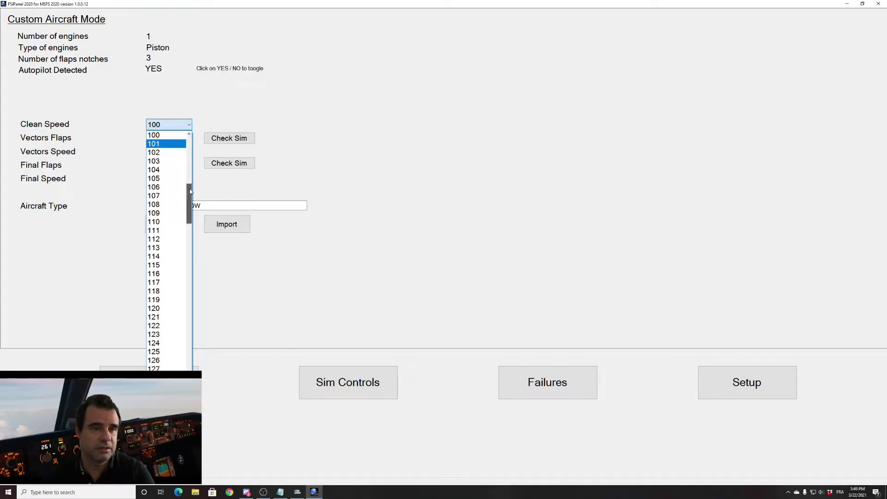
scroll(190, 182, "up", 1)
left_click(168, 173)
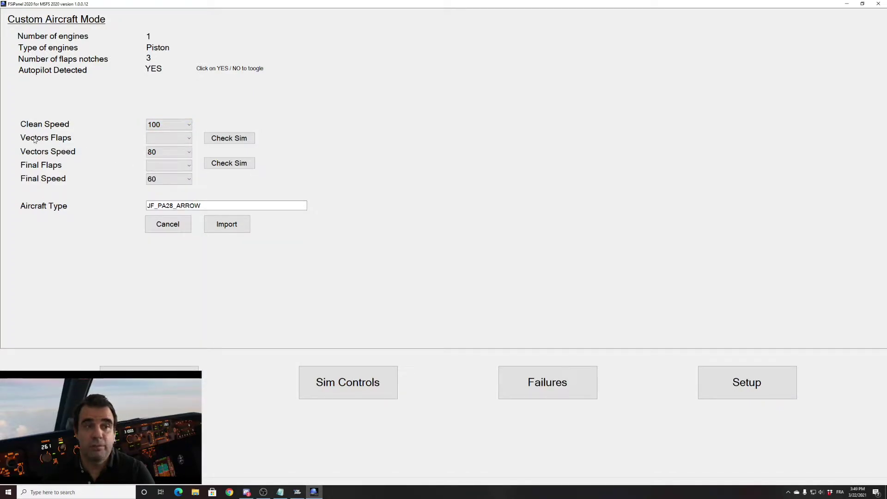
left_click(179, 139)
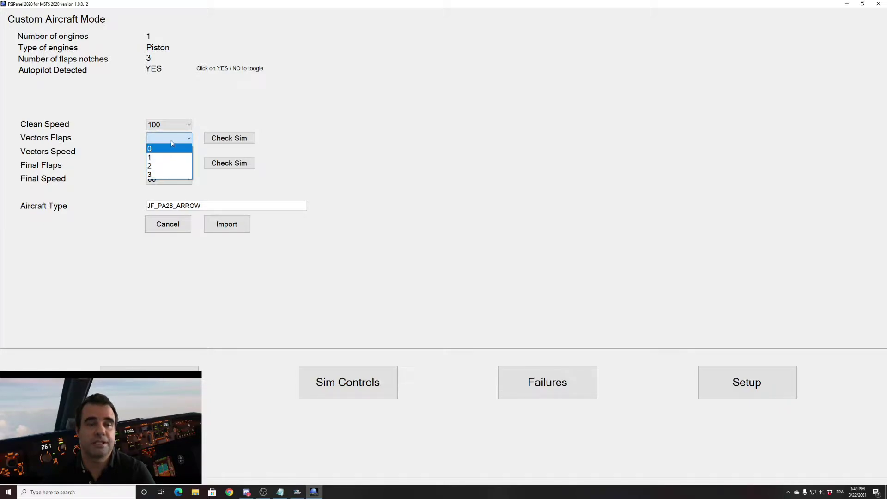
left_click(171, 141)
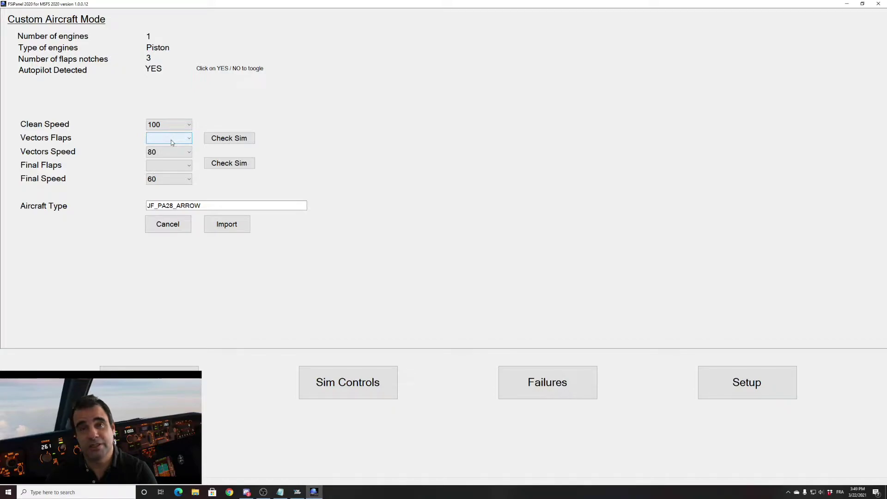
left_click(172, 140)
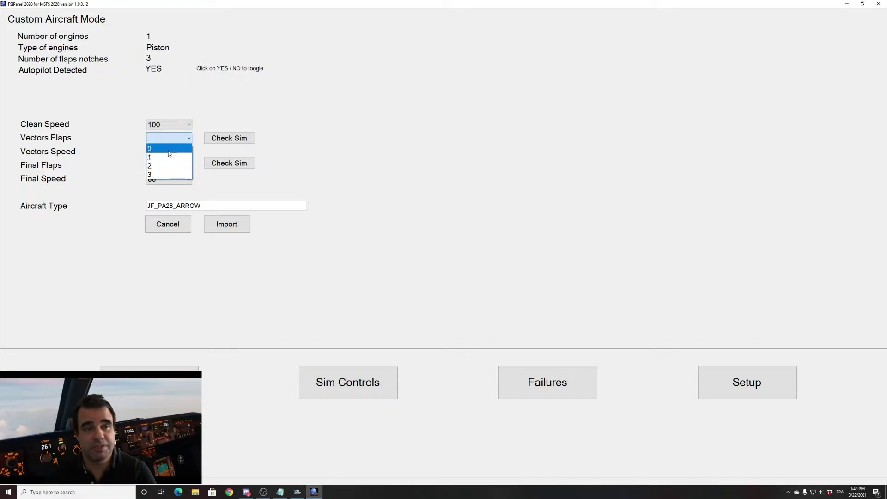
left_click(175, 141)
left_click(175, 140)
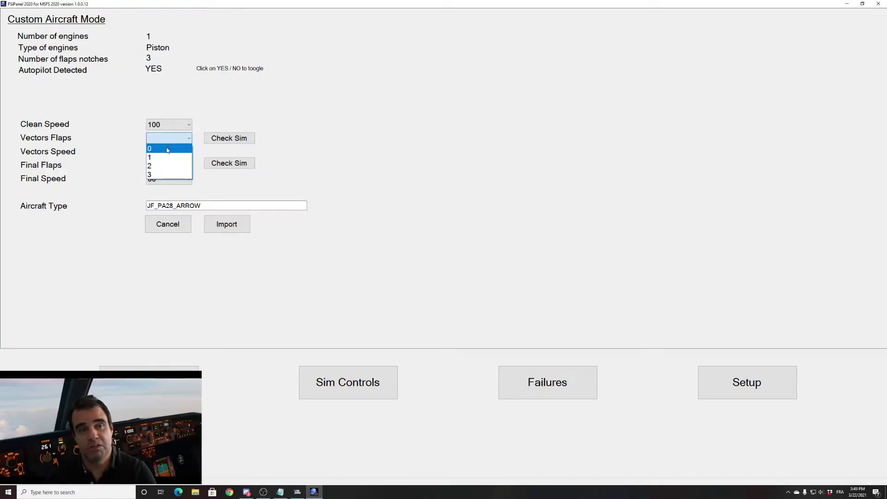
left_click(168, 150)
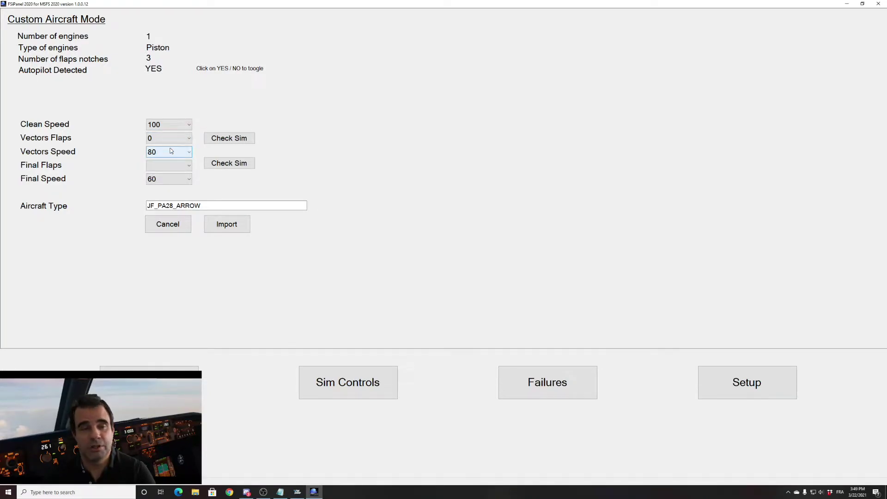
Set Vectors Speed to 110 and read the vectors flap setting from the simulator
left_click(182, 152)
left_click_drag(187, 203, 189, 217)
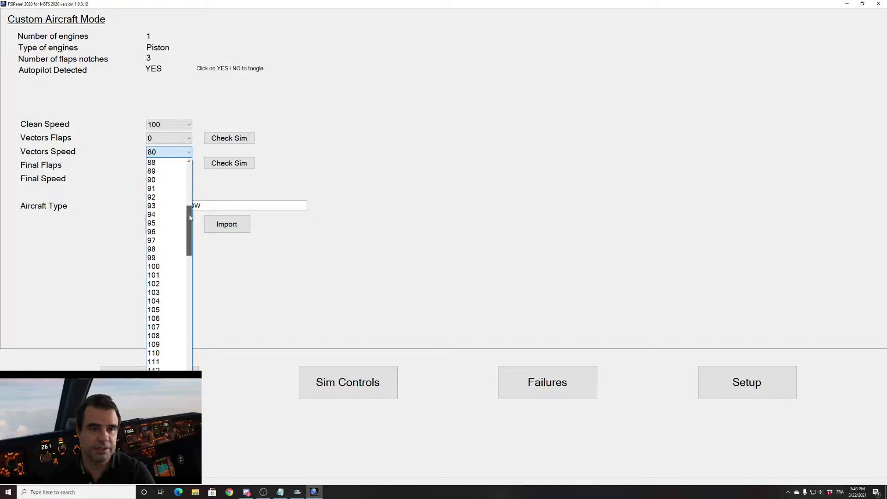
left_click(167, 353)
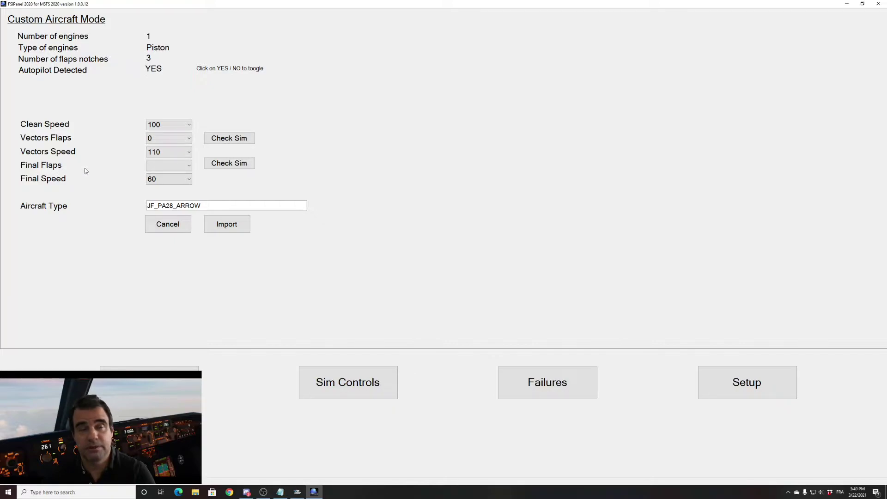
left_click(169, 165)
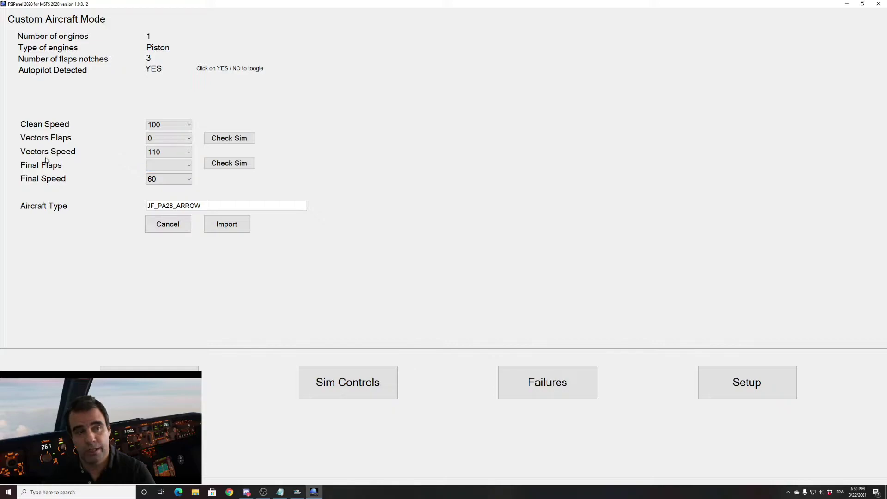
left_click(229, 138)
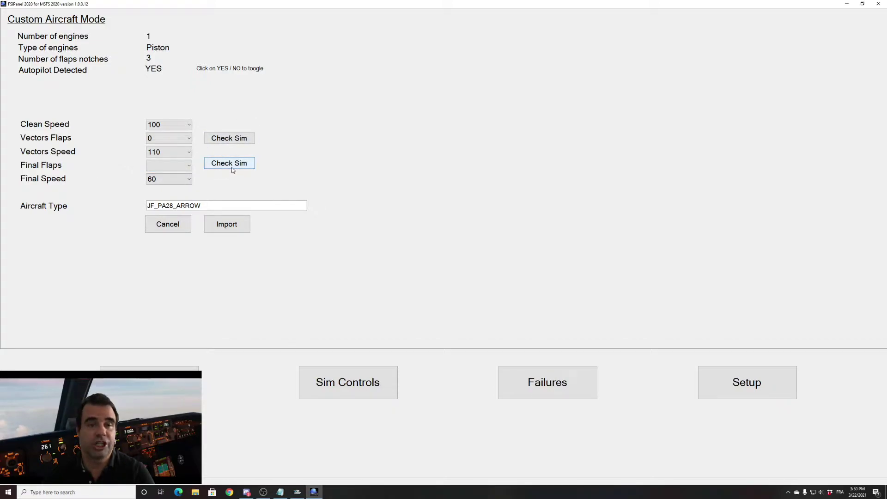
Extend the PA28's flaps in the simulator with F7, then switch back toward FSiPanel
left_click(296, 492)
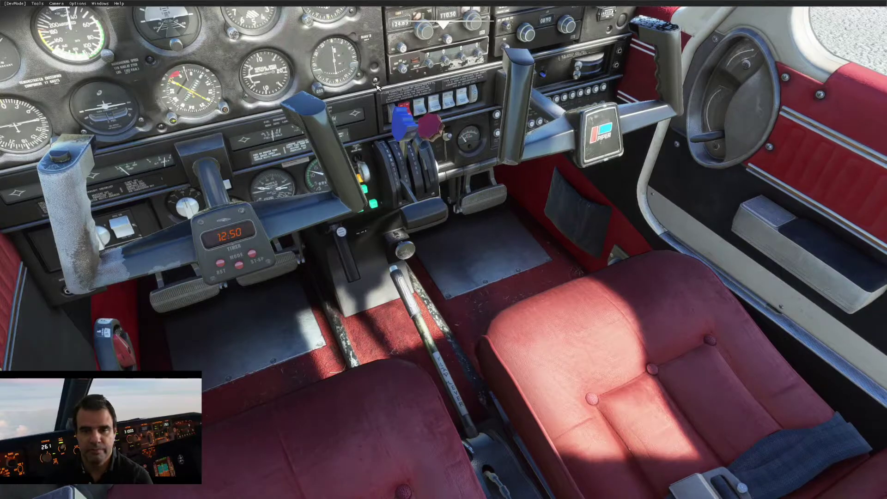
key("F7")
key("F7")
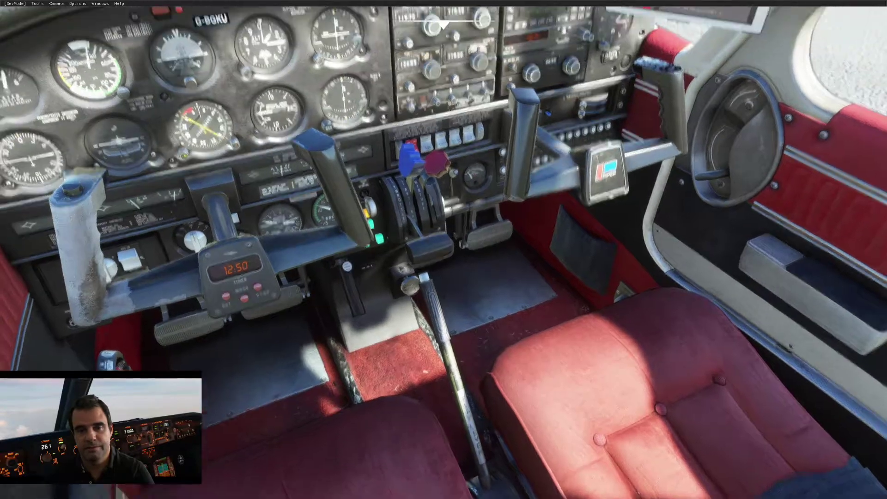
key("alt+Tab")
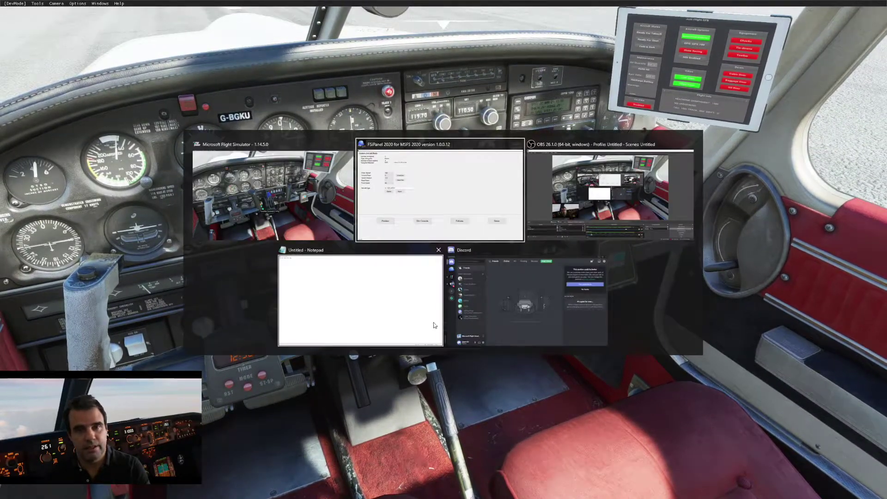
Read Final Flaps 3 from the simulator and set Final Speed to 75
left_click(229, 163)
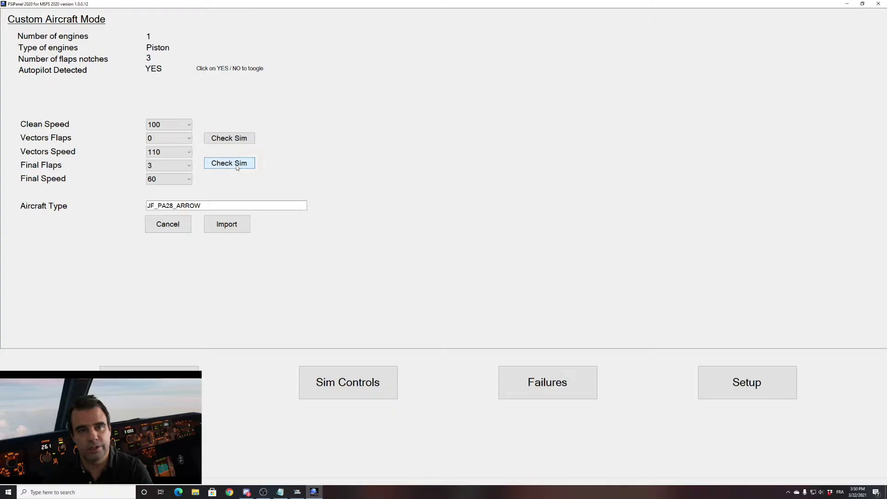
left_click(175, 165)
left_click(174, 167)
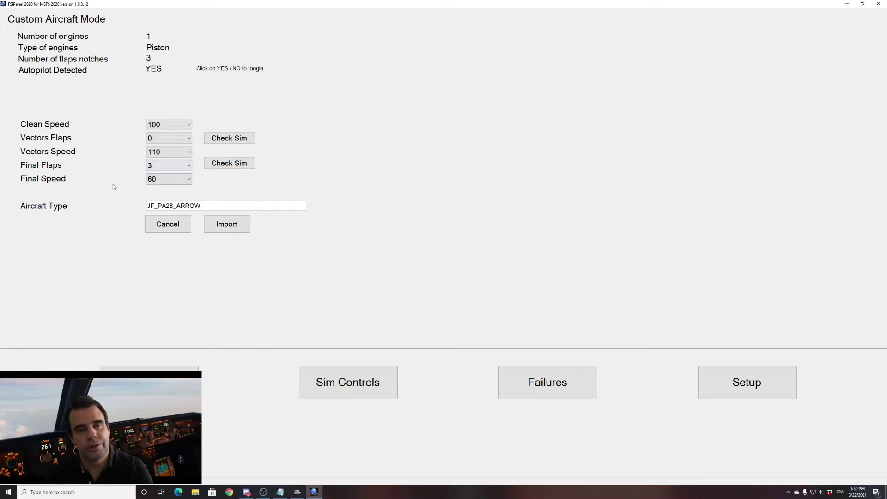
left_click(157, 180)
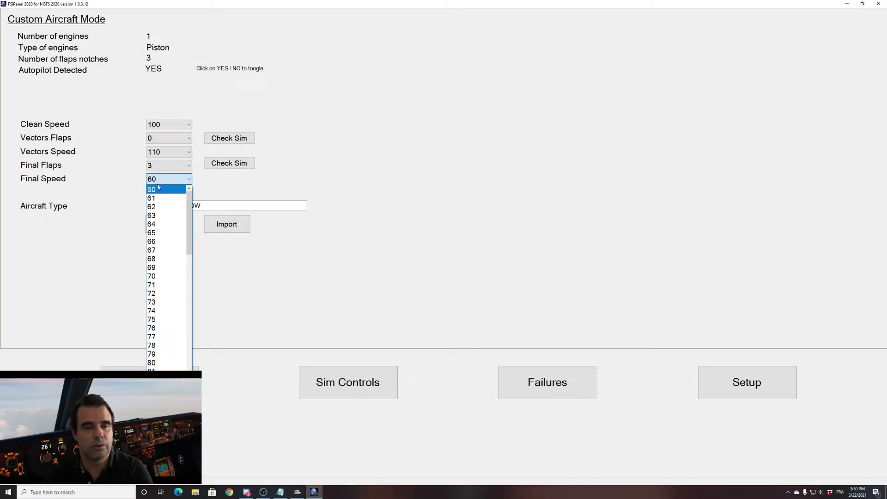
left_click(160, 322)
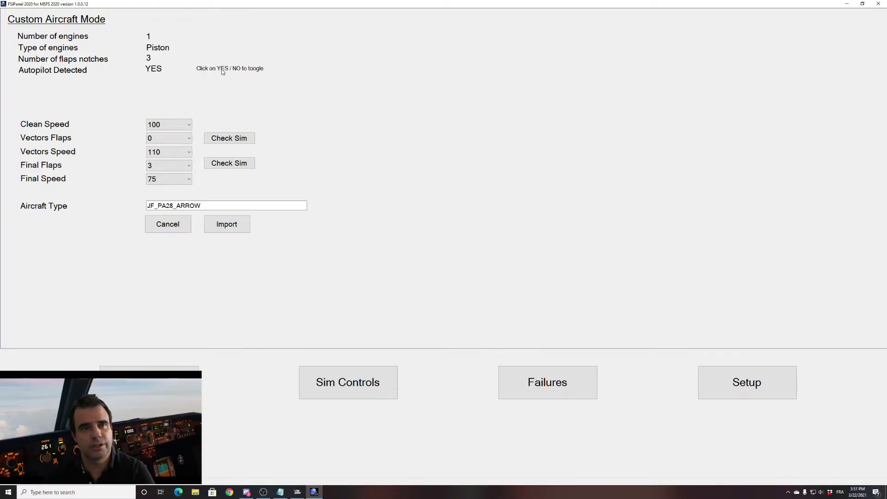
Leave Autopilot Detected at YES, import the JF_PA28_ARROW profile and confirm the success message
left_click(157, 69)
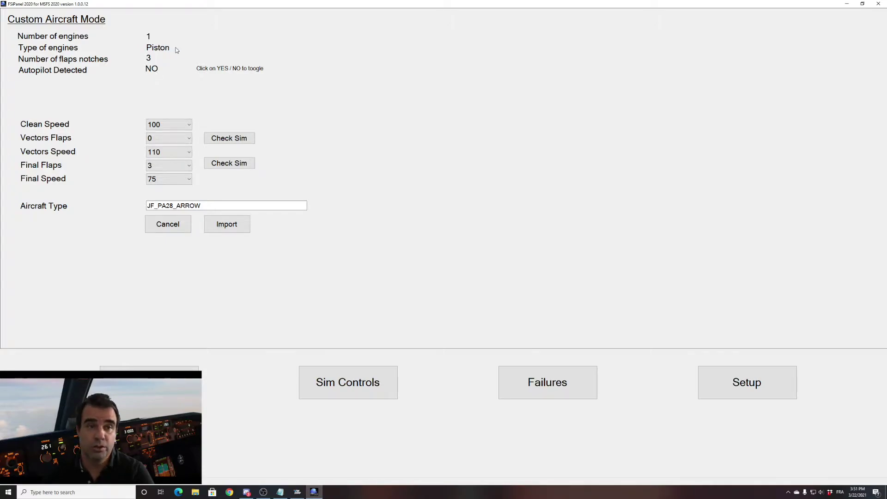
left_click(153, 71)
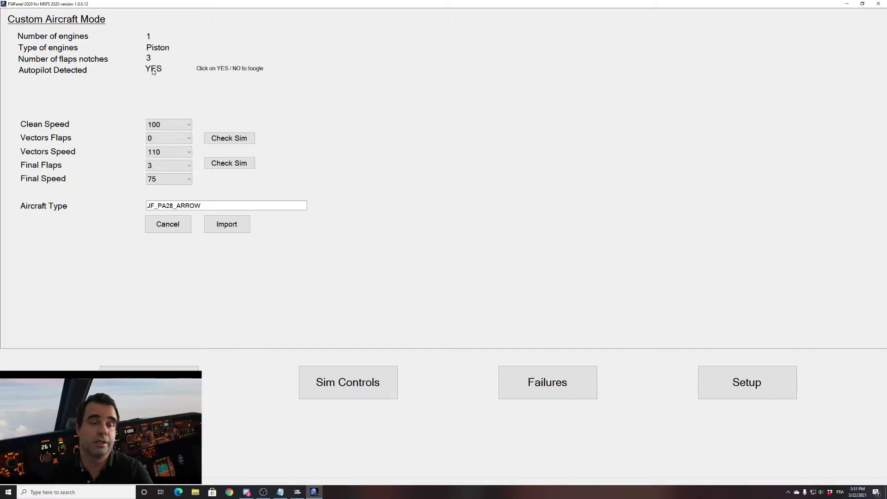
left_click(238, 224)
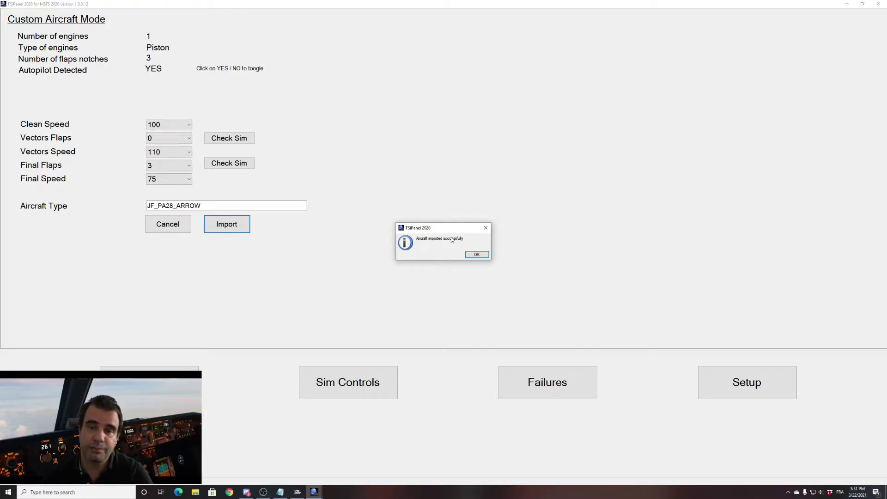
left_click(477, 255)
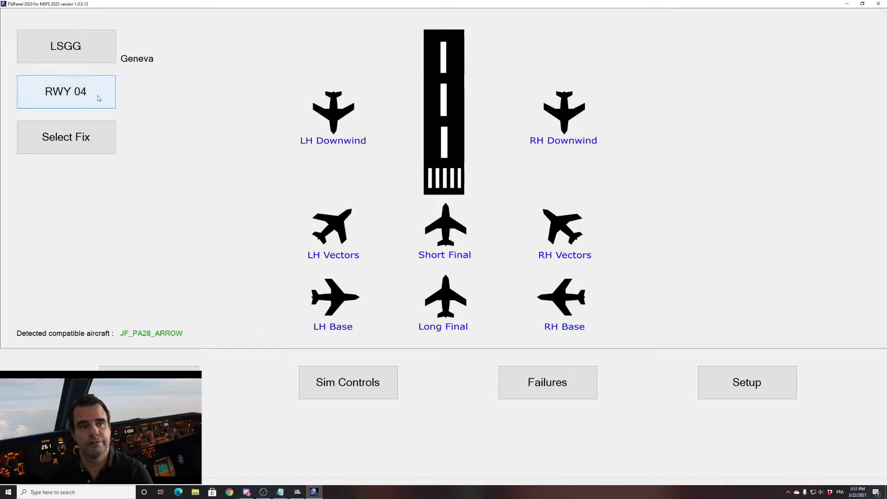
Move the aircraft onto left-hand vectors for ILS RWY 04, 8 NM out at 3700 ft
left_click(442, 228)
left_click(345, 227)
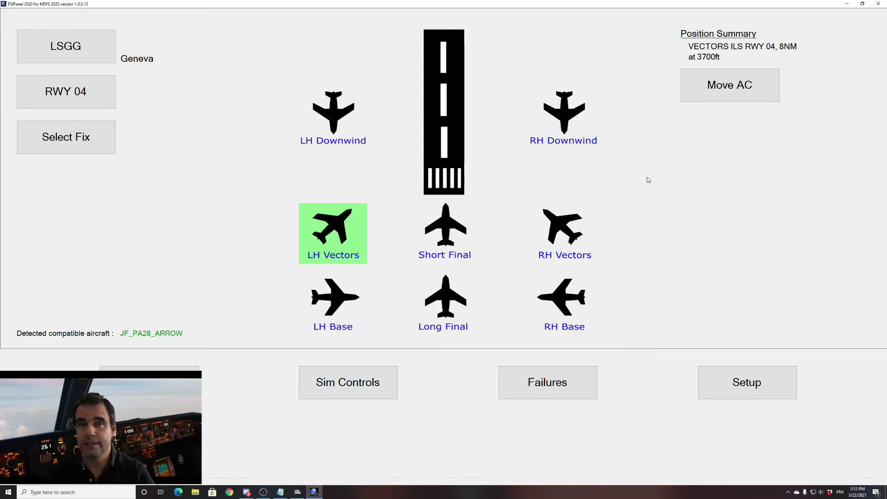
left_click(727, 98)
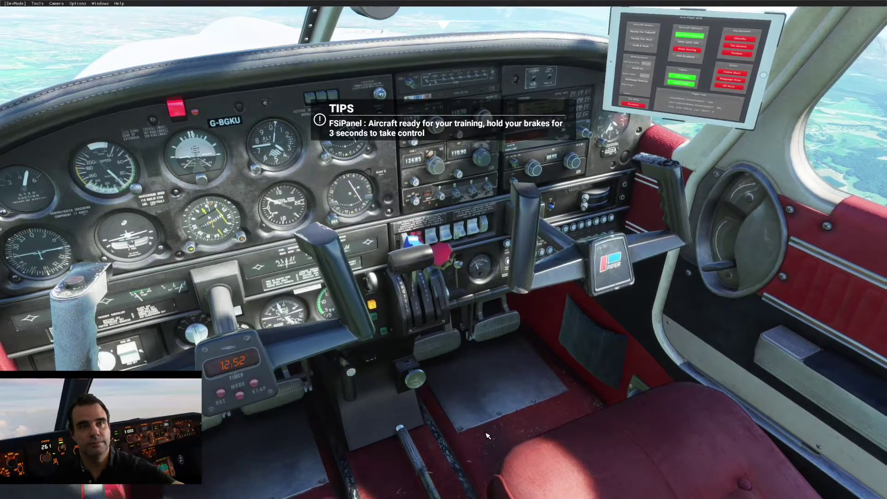
Fly from the vectors position in the forward pilot view, then return to FSiPanel
key("ctrl+space")
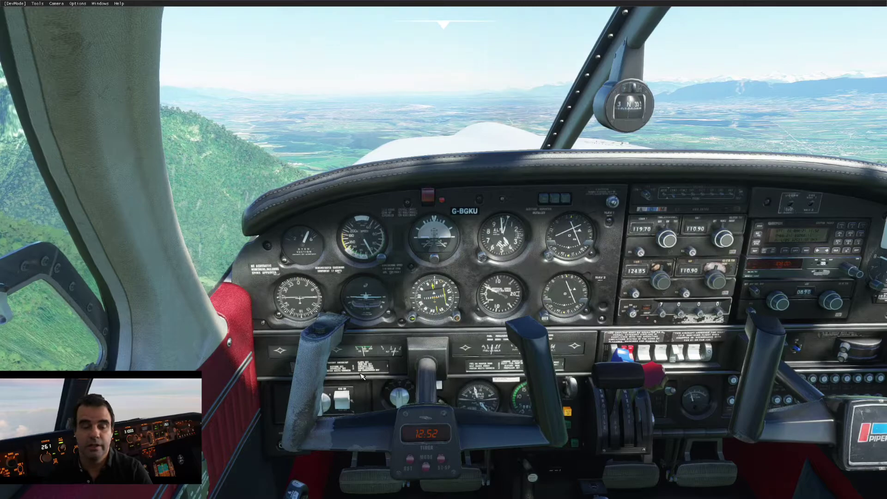
key("alt+Tab")
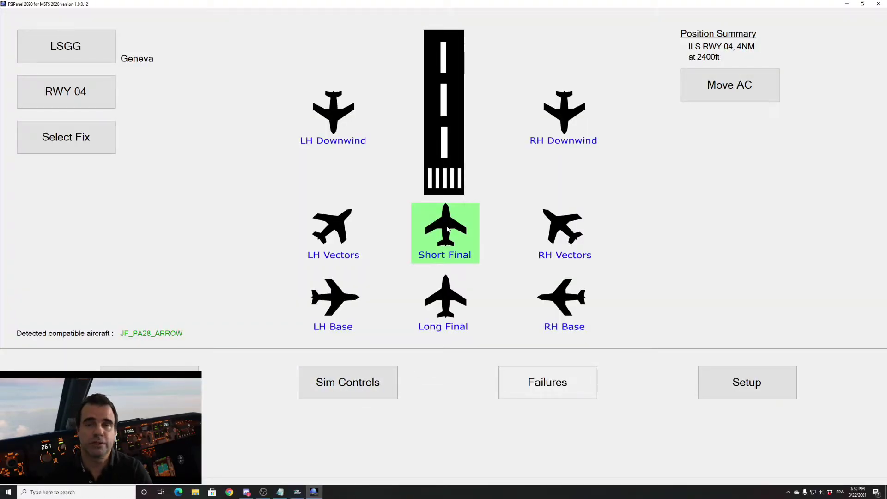
Lower the computer's sound volume
key("XF86AudioLowerVolume")
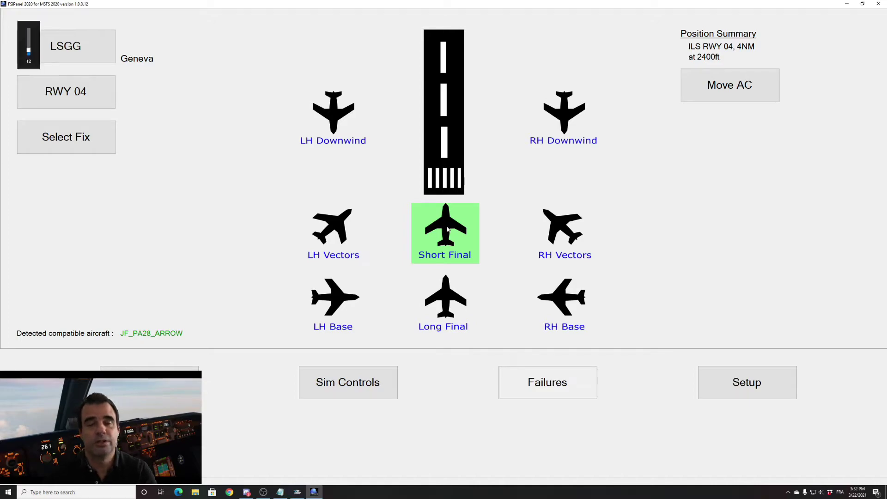